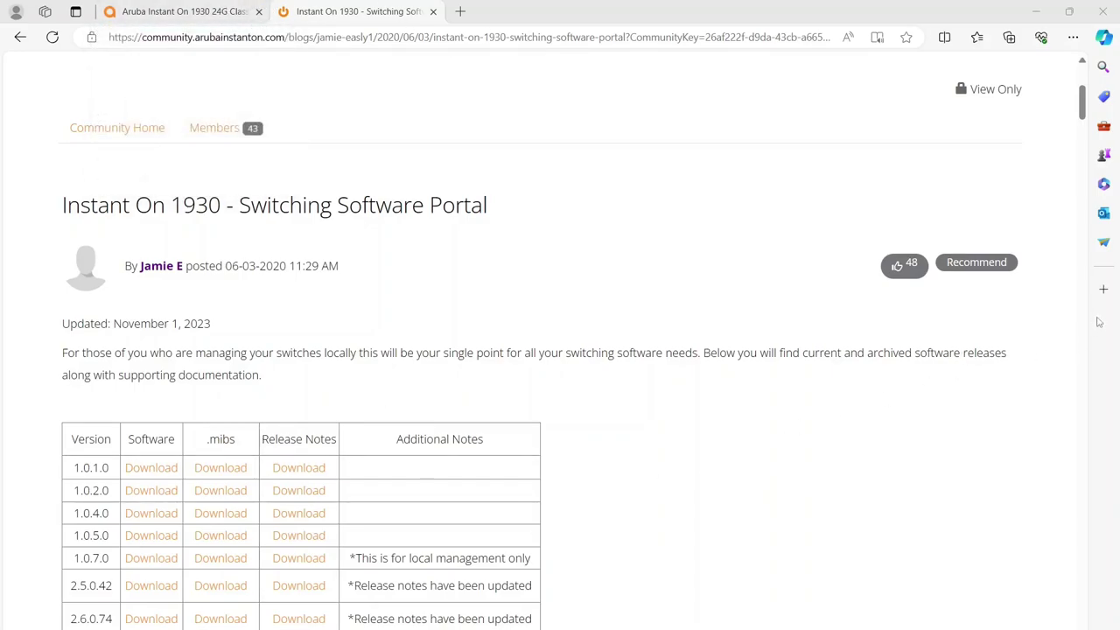
Step: Scroll the Instant On 1930 software release table down to current version 2.9.1.17
{"action": "left_click", "coordinate": [1080, 117]}
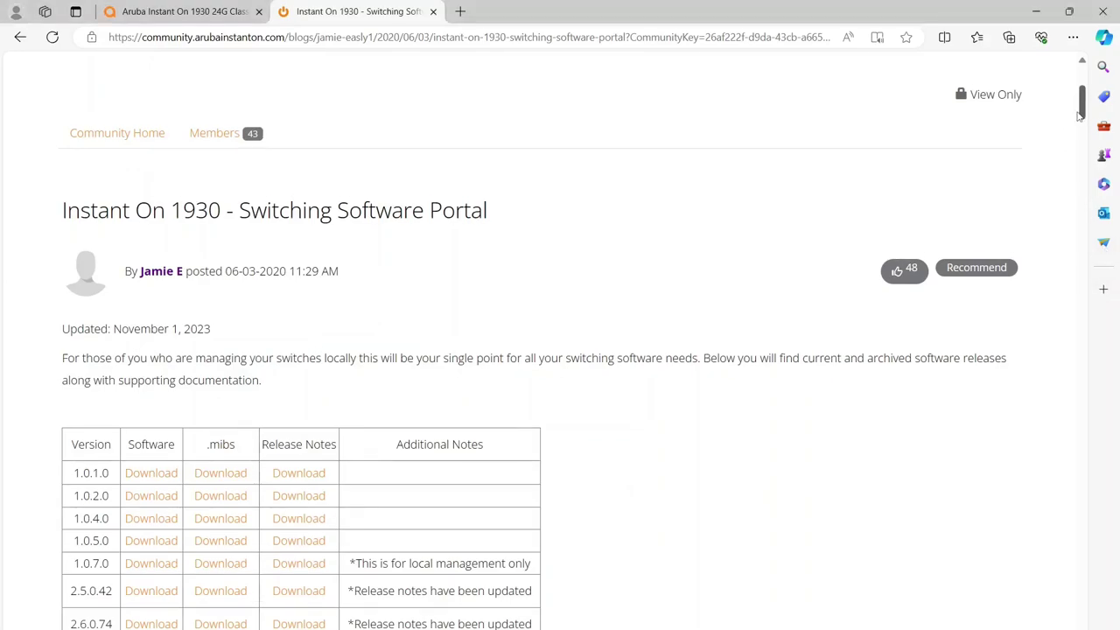
{"action": "left_click_drag", "start_coordinate": [1080, 117], "coordinate": [1077, 142]}
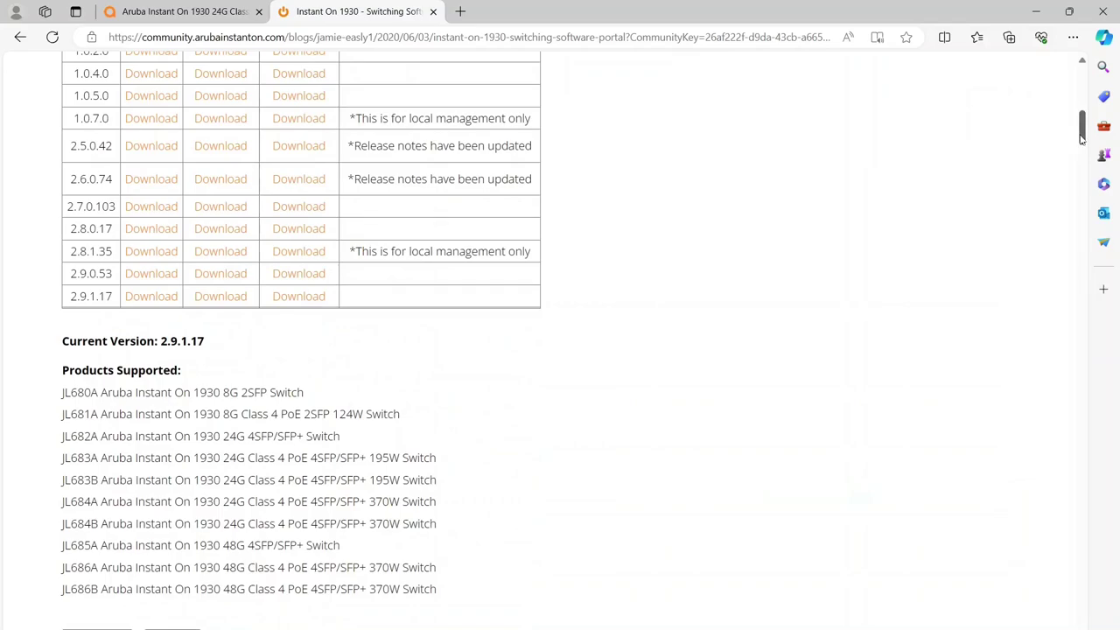
{"action": "left_click_drag", "start_coordinate": [1080, 138], "coordinate": [1079, 151]}
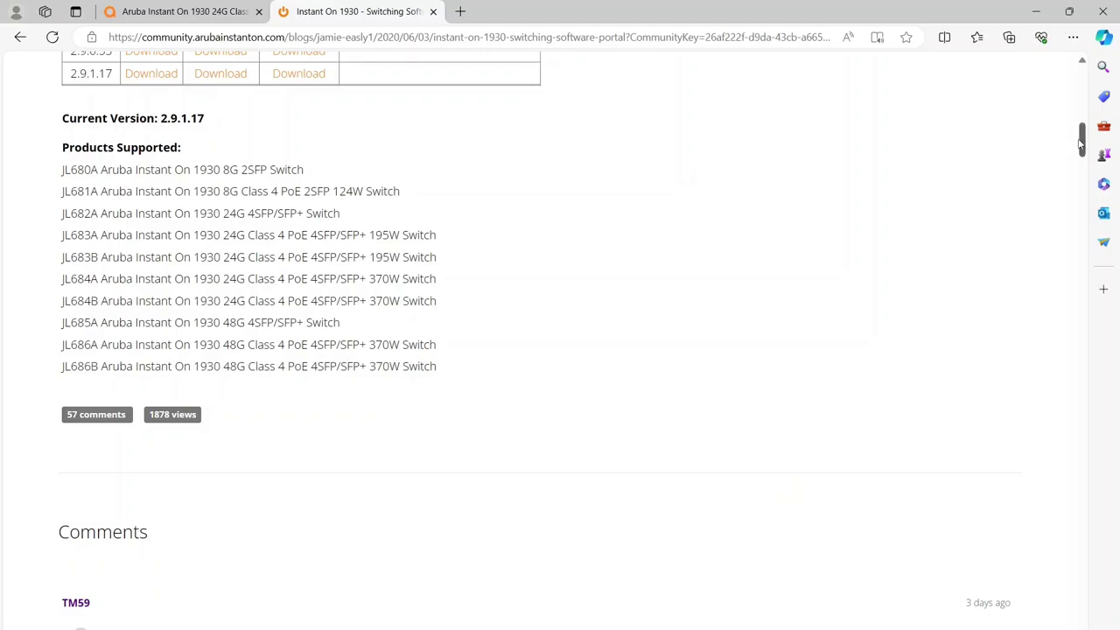
Step: Return to the switch's Get Connected page and view its HTTP management settings on port 80
{"action": "left_click", "coordinate": [138, 13]}
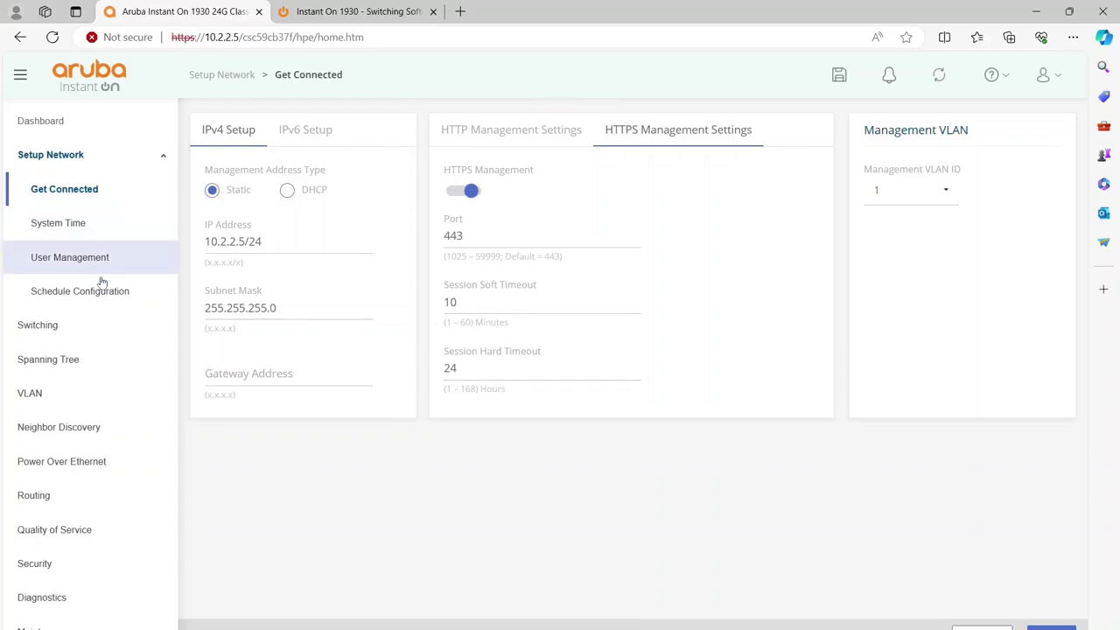
{"action": "left_click", "coordinate": [504, 131]}
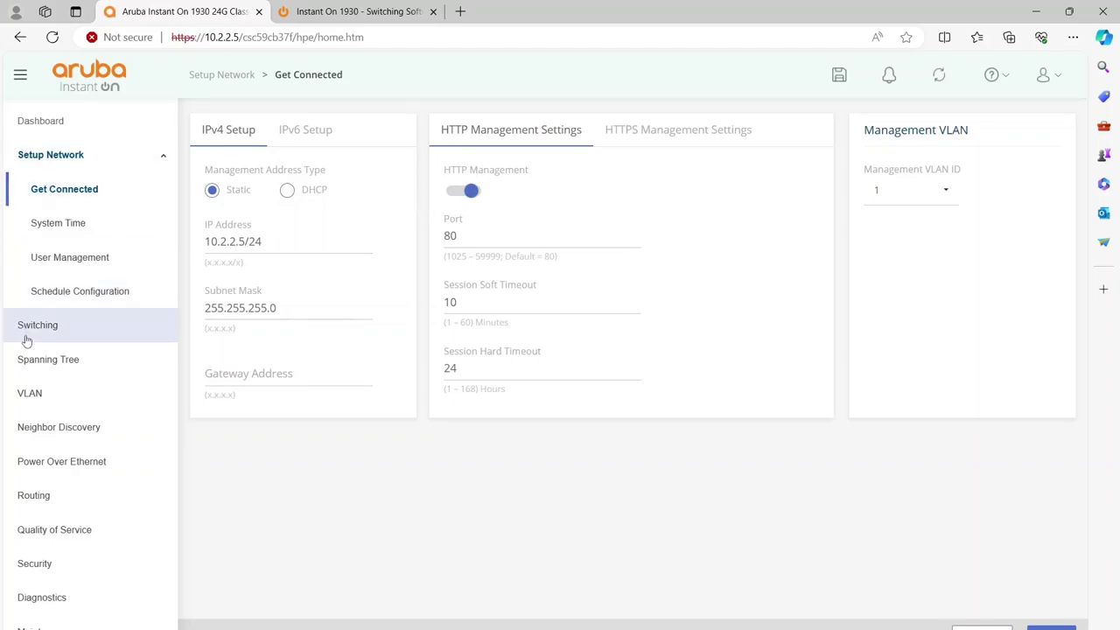
Step: Check the Dual Image Configuration page, then begin a file backup from Backup and Update Files
{"action": "left_click", "coordinate": [52, 627]}
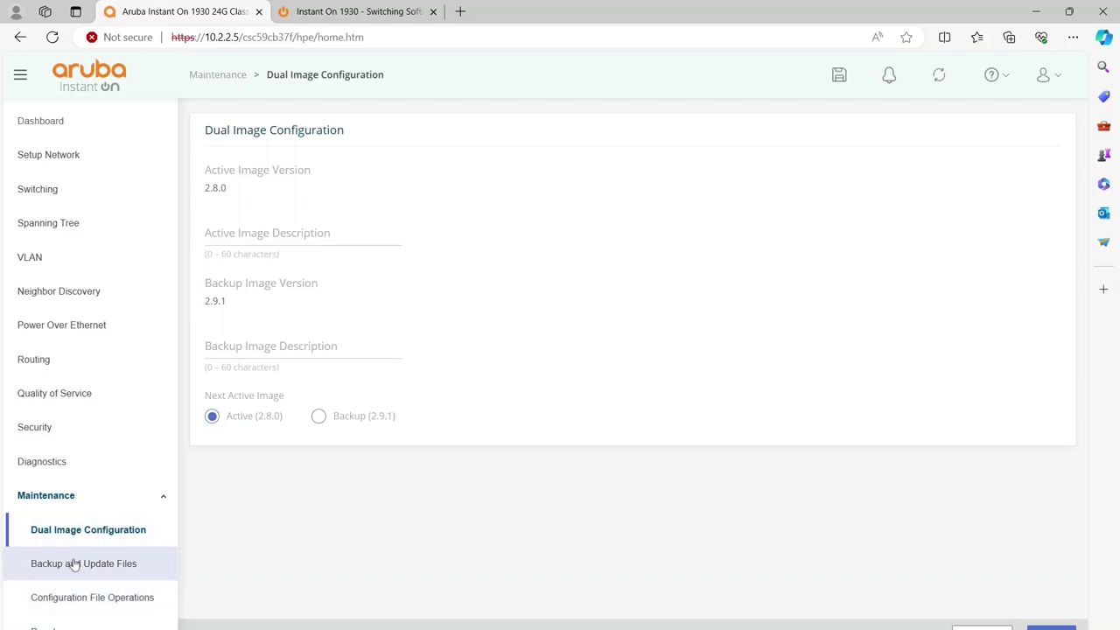
{"action": "left_click", "coordinate": [75, 565]}
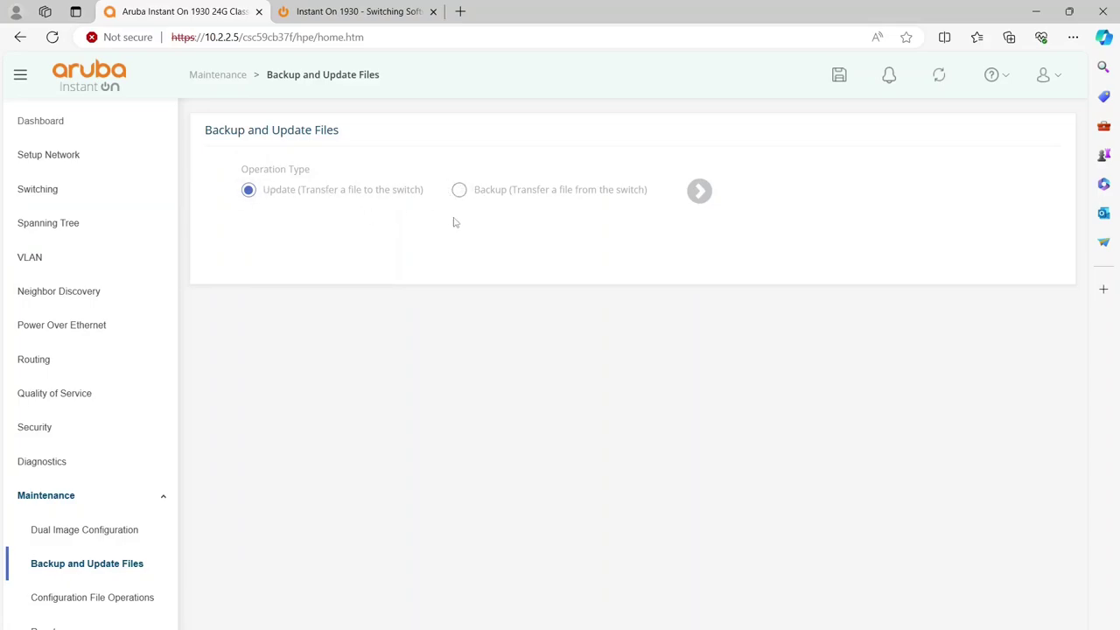
{"action": "left_click", "coordinate": [464, 192]}
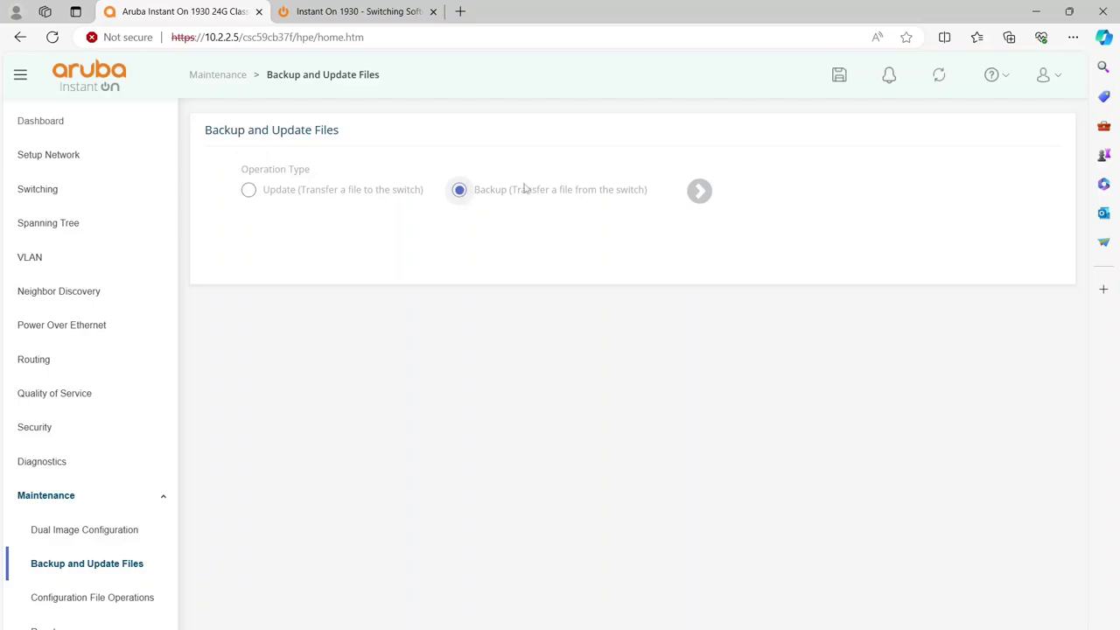
{"action": "left_click", "coordinate": [699, 191]}
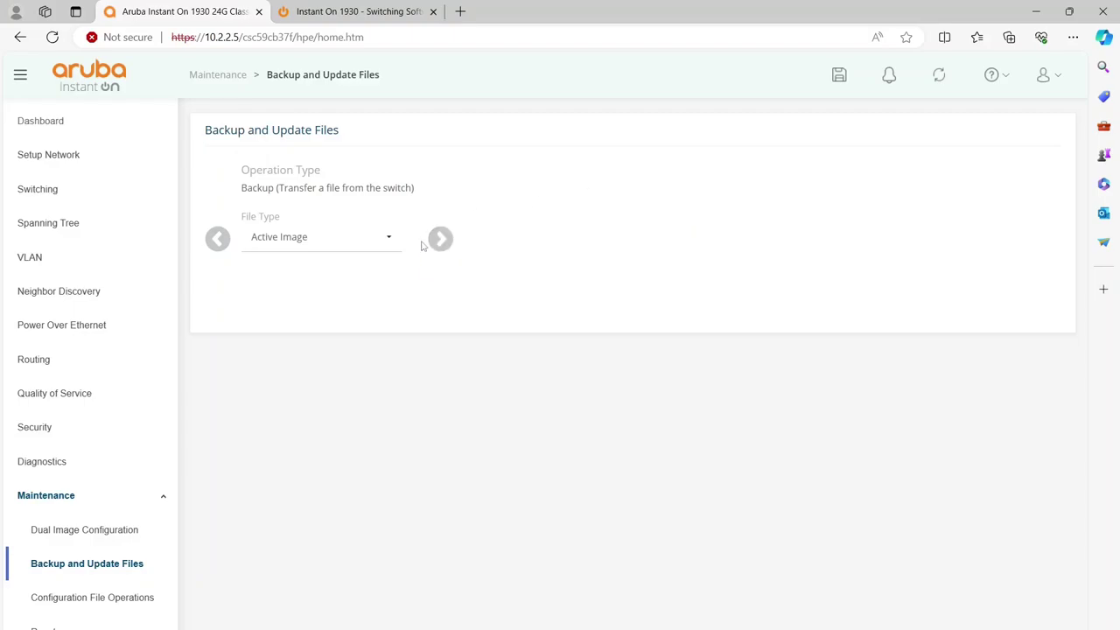
Step: Back up the Running Configuration over HTTPS, saved as running-config (2)
{"action": "left_click", "coordinate": [387, 239]}
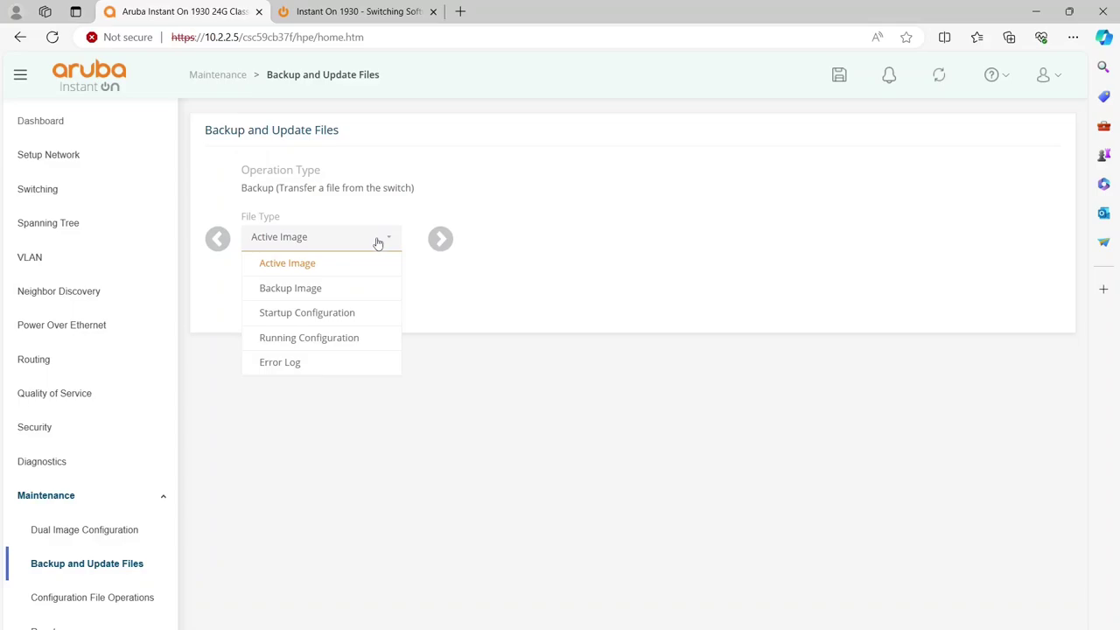
{"action": "left_click", "coordinate": [324, 338]}
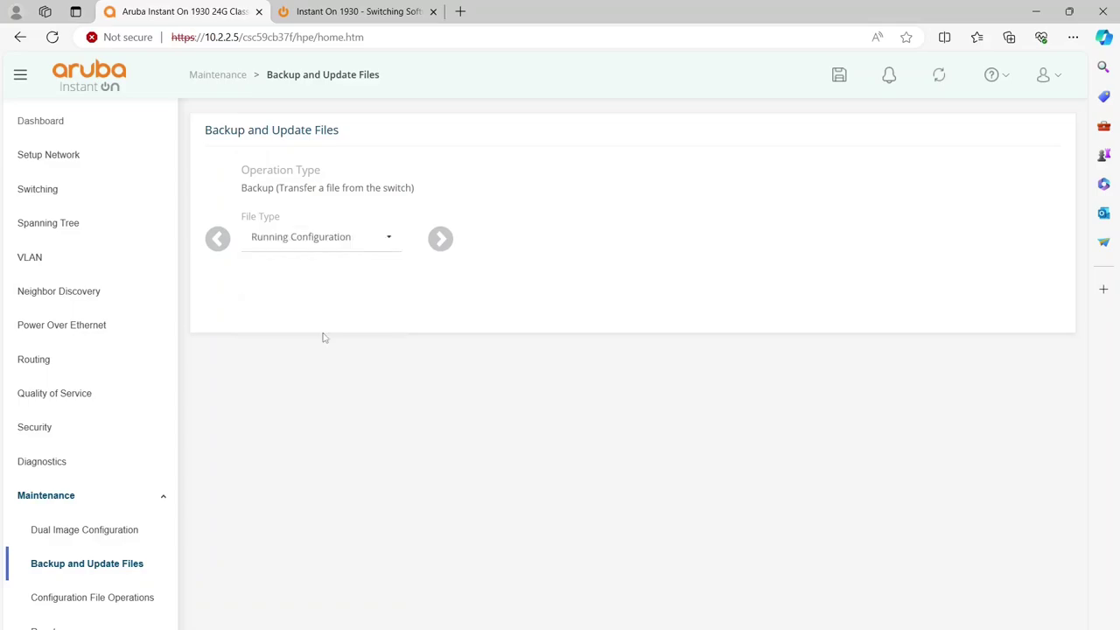
{"action": "left_click", "coordinate": [439, 238]}
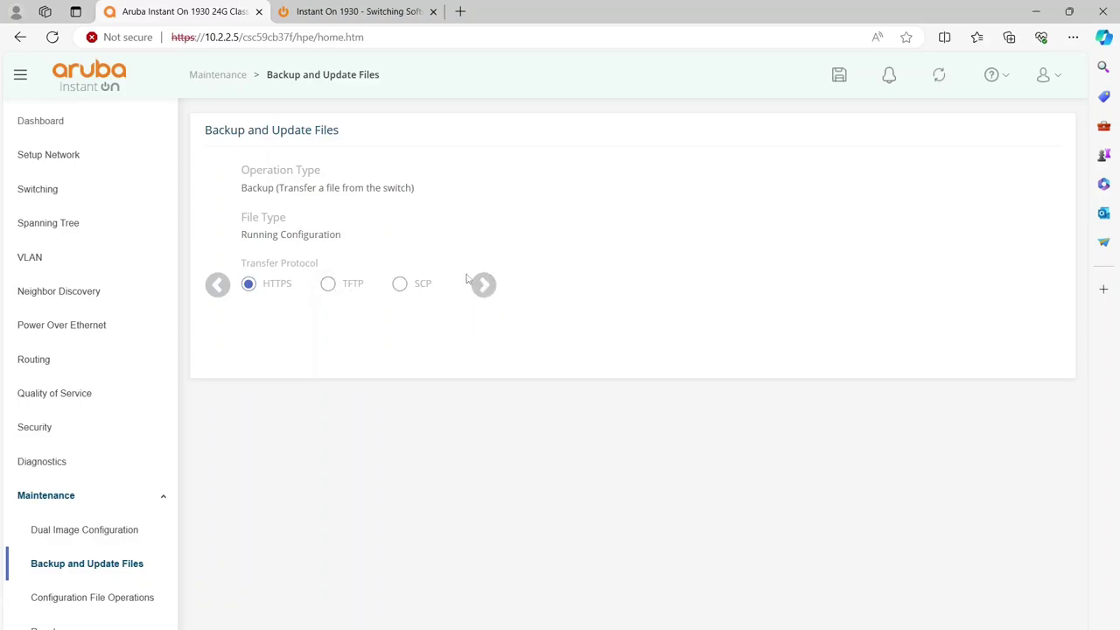
{"action": "left_click", "coordinate": [486, 287]}
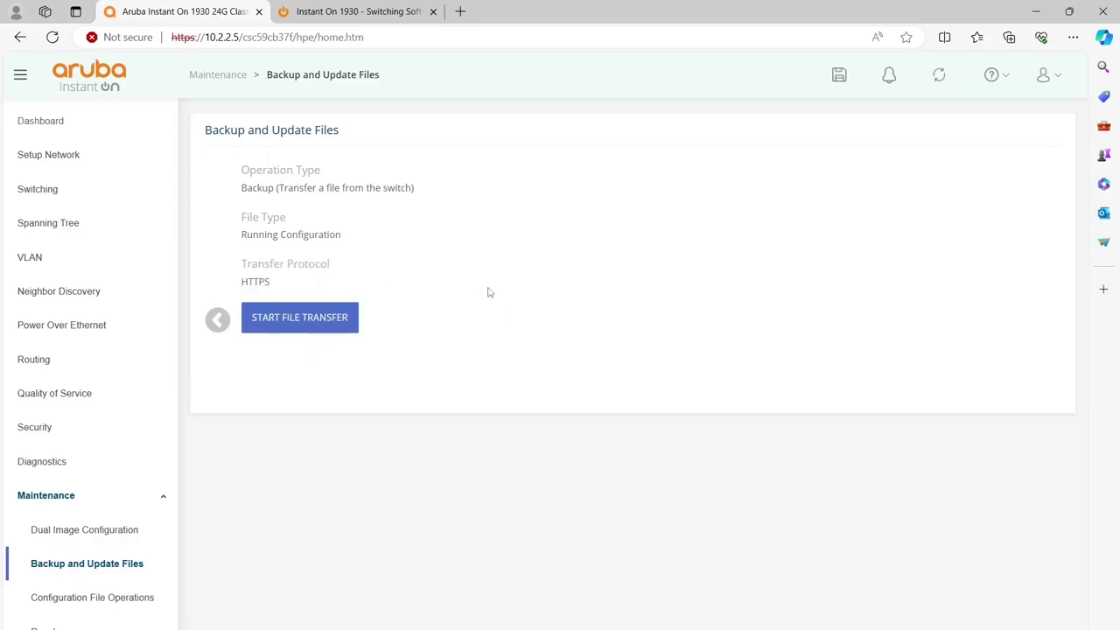
{"action": "left_click", "coordinate": [319, 320]}
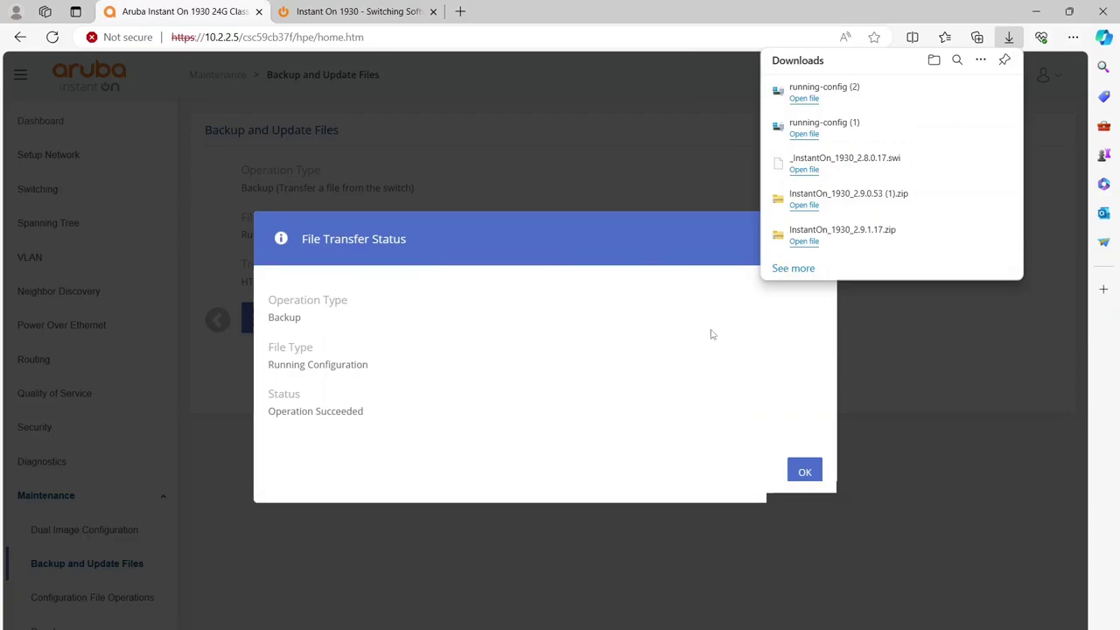
{"action": "left_click", "coordinate": [805, 471]}
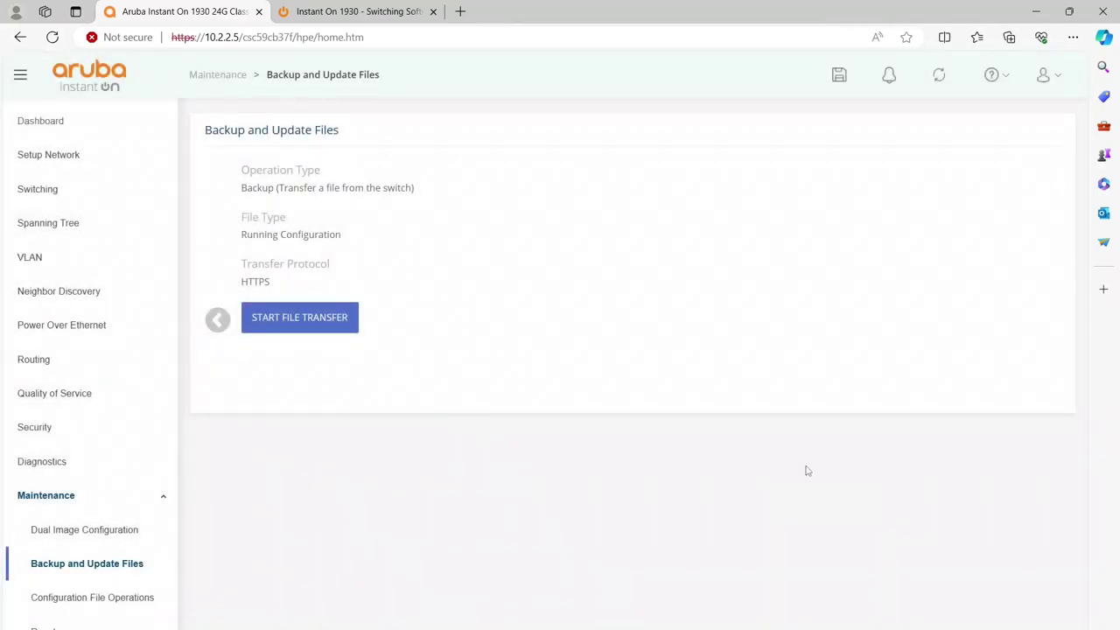
Step: Restart the transfer wizard as an HTTPS update of the Backup Image
{"action": "left_click", "coordinate": [131, 575]}
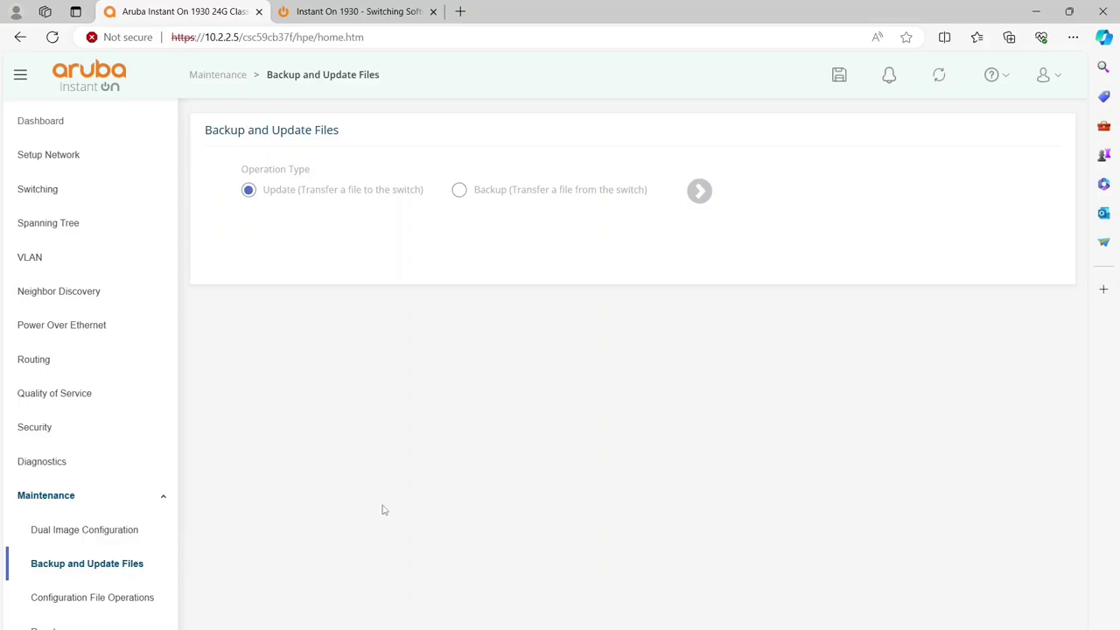
{"action": "left_click", "coordinate": [699, 191]}
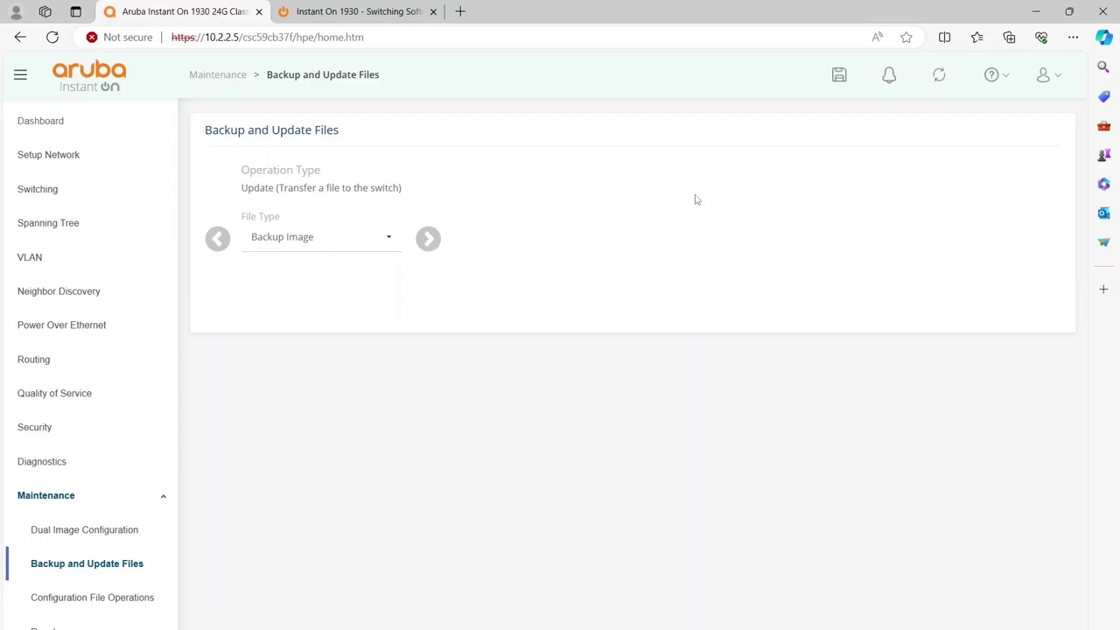
{"action": "left_click", "coordinate": [428, 239]}
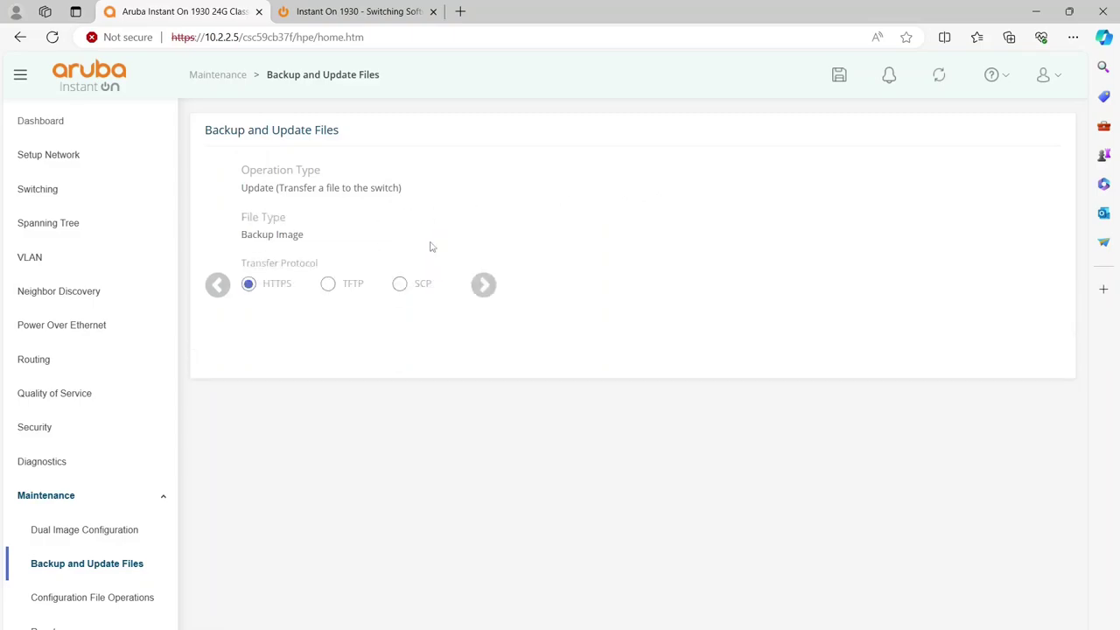
{"action": "left_click", "coordinate": [483, 286]}
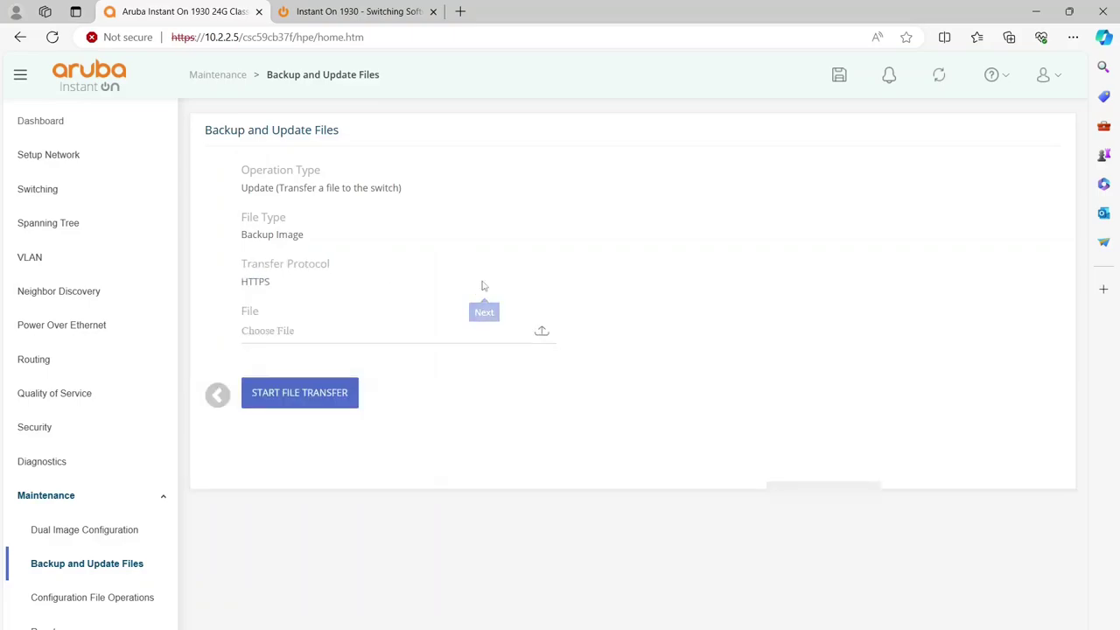
Step: Choose InstantOn_1930_2.9.0.53.swi from C:\temp\InstantOn_1930_2.9.0.53 (1) as the upload file
{"action": "left_click", "coordinate": [540, 332]}
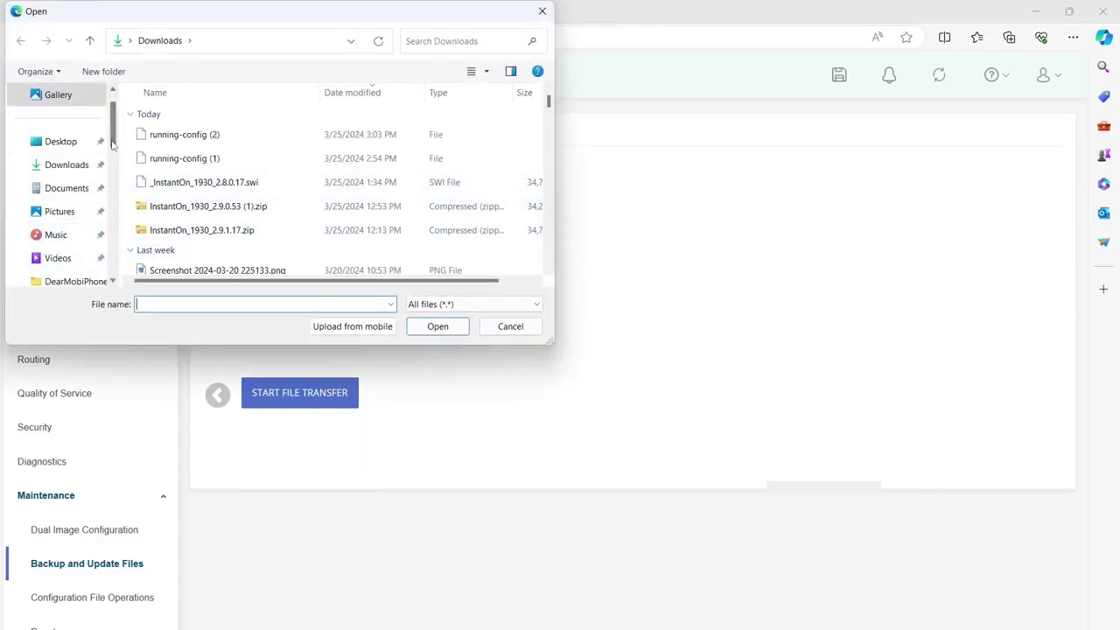
{"action": "left_click_drag", "start_coordinate": [111, 144], "coordinate": [111, 173]}
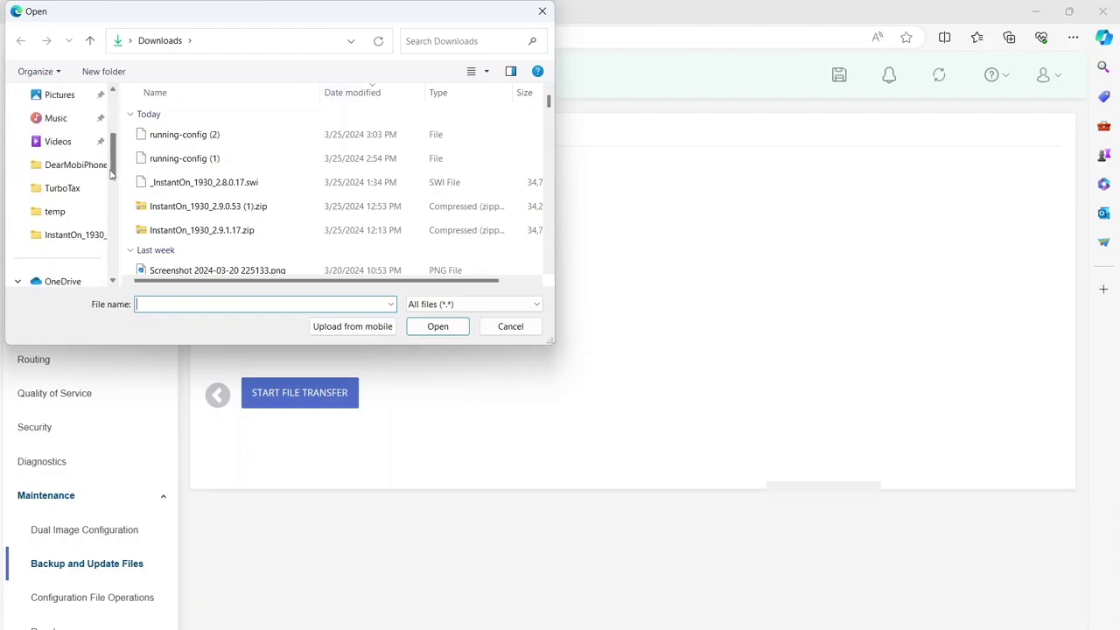
{"action": "left_click", "coordinate": [69, 215]}
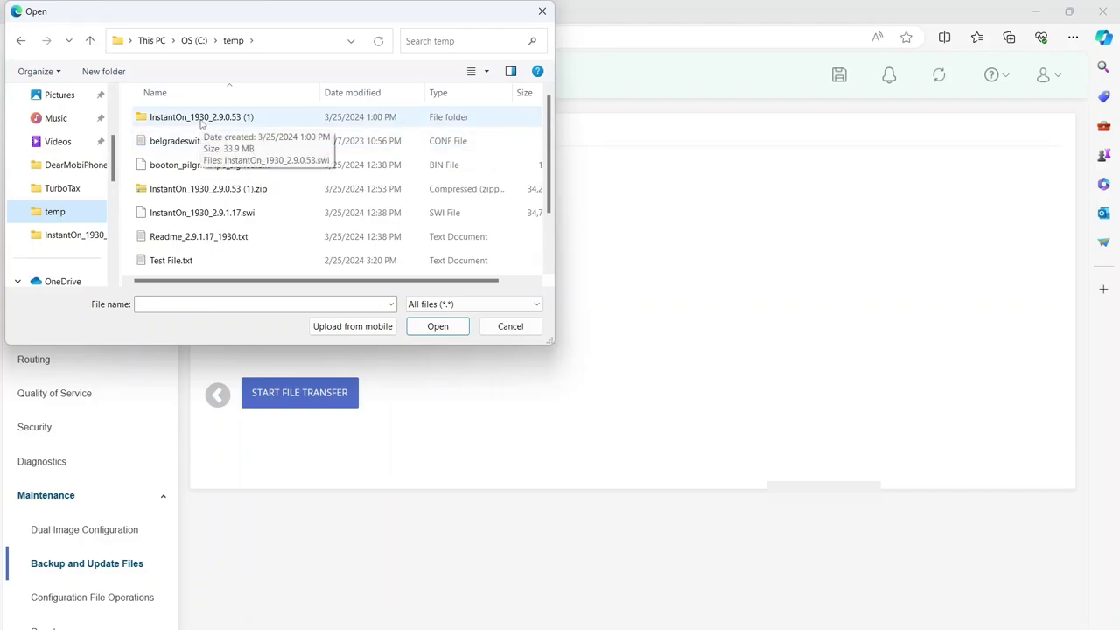
{"action": "left_click", "coordinate": [200, 124]}
{"action": "double_click", "coordinate": [200, 124]}
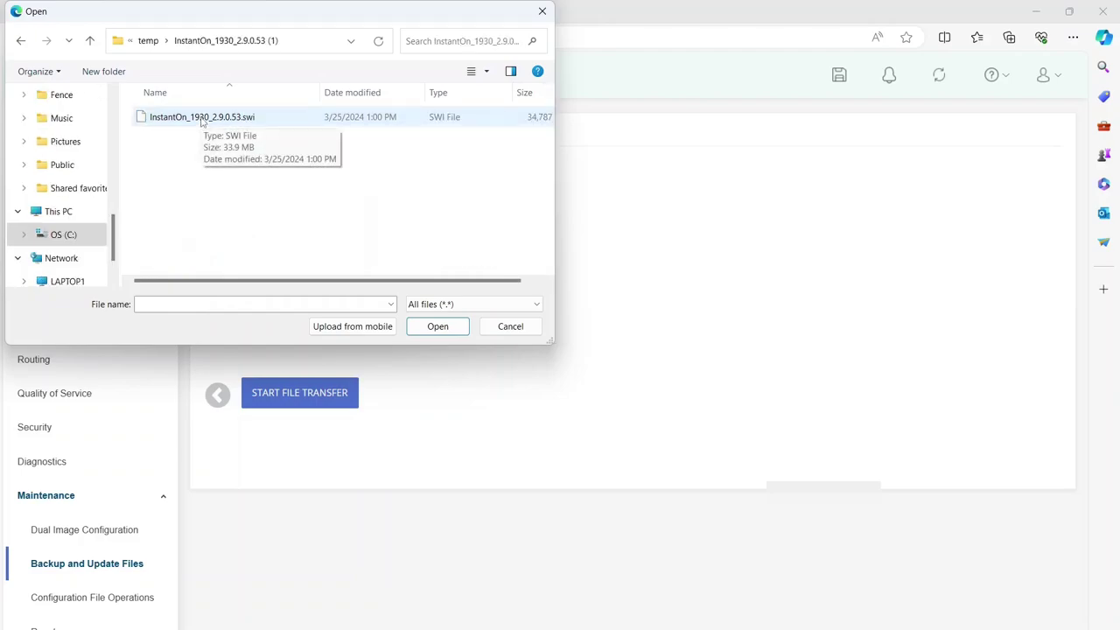
{"action": "left_click", "coordinate": [200, 123]}
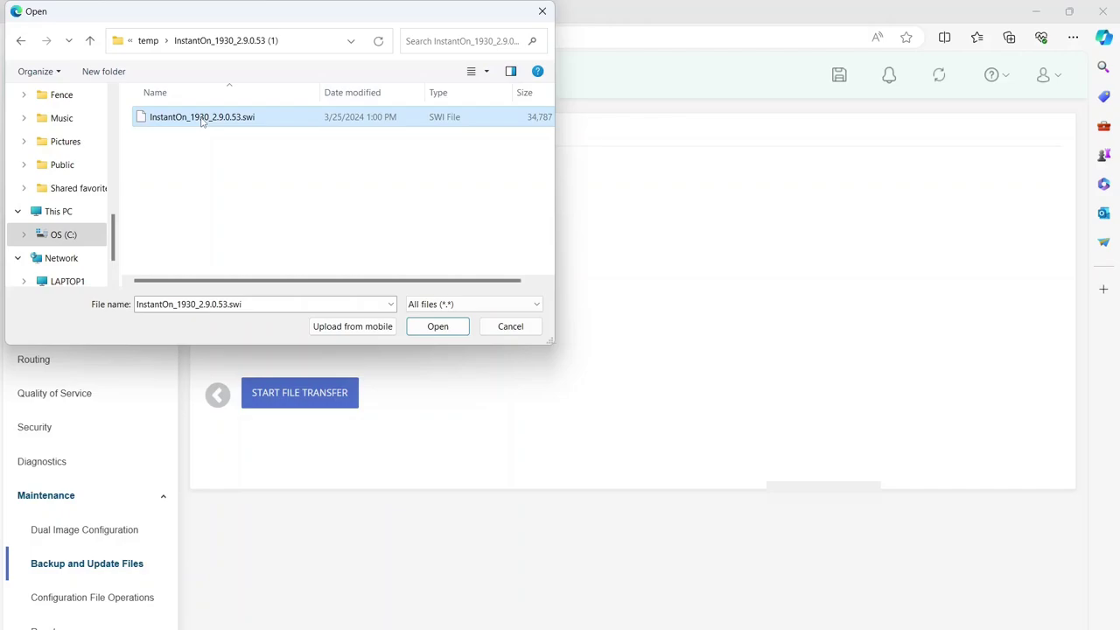
{"action": "left_click", "coordinate": [434, 328]}
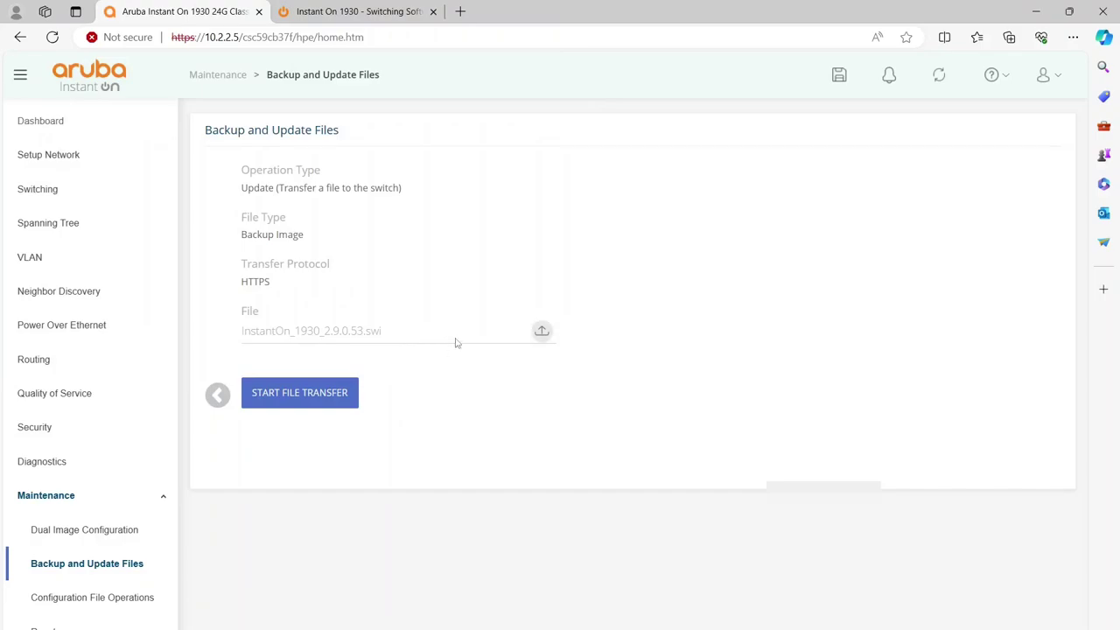
Step: Upload the 2.9.0.53 firmware and close the success report without restarting the switch
{"action": "left_click", "coordinate": [325, 390]}
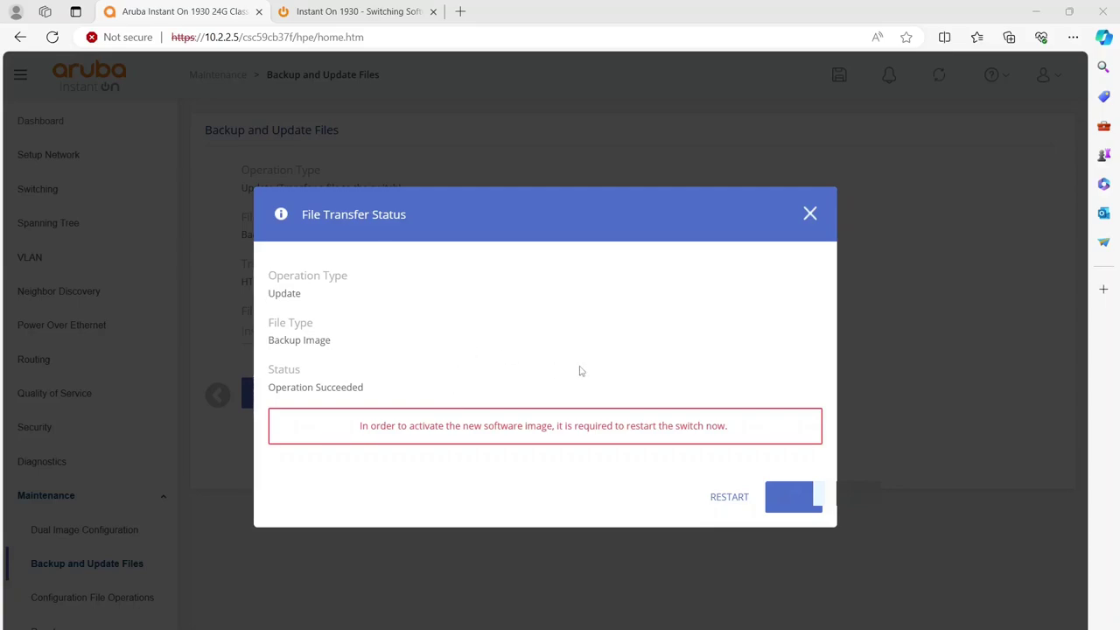
{"action": "left_click", "coordinate": [797, 502]}
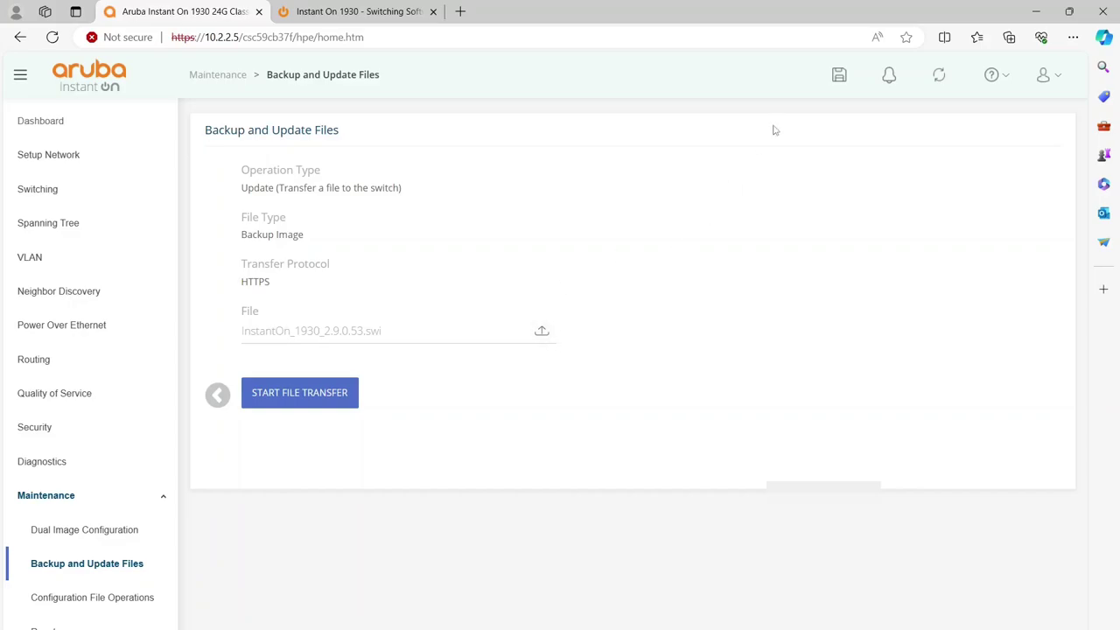
Step: Save the running configuration and confirm Backup (2.9.0) is the next active image
{"action": "left_click", "coordinate": [838, 77]}
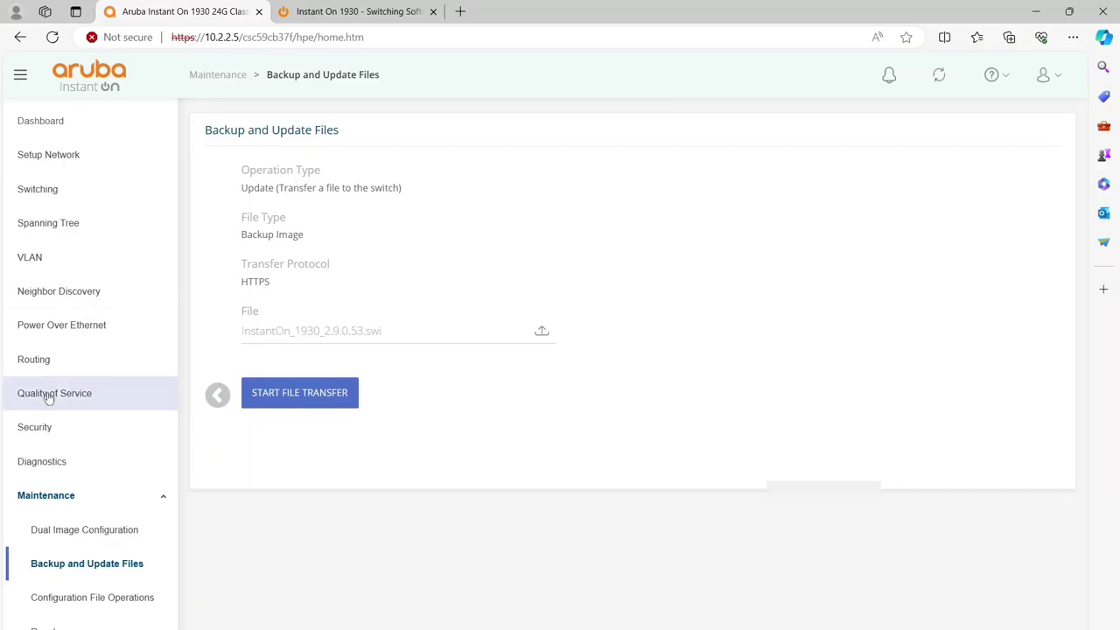
{"action": "left_click", "coordinate": [79, 539]}
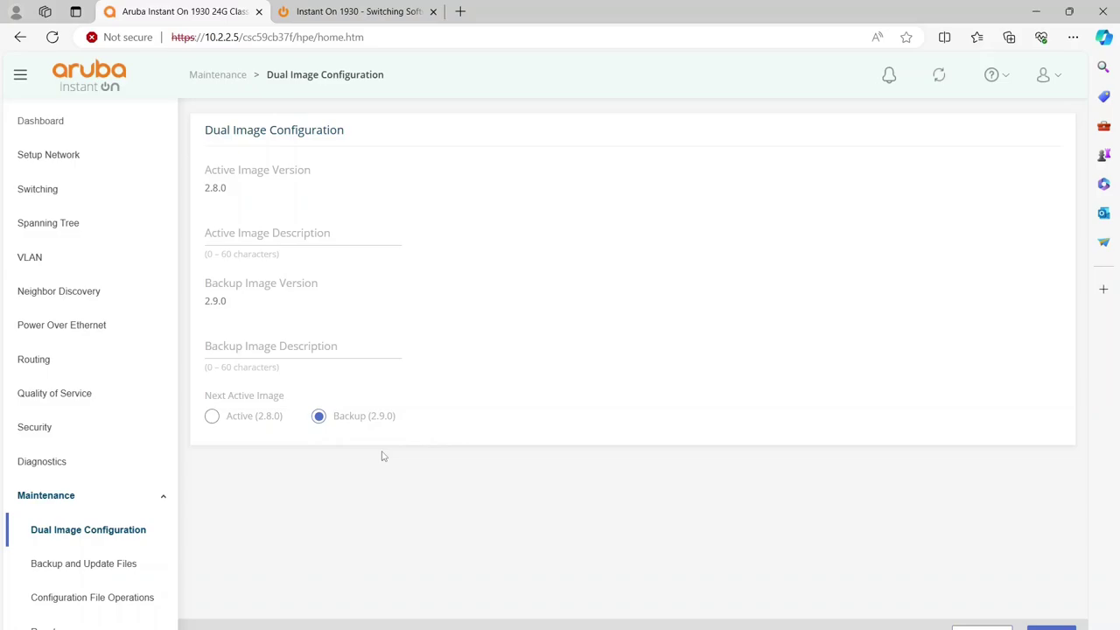
Step: Reboot the switch from the Reset page, confirming the REBOOT prompt
{"action": "left_click", "coordinate": [44, 627]}
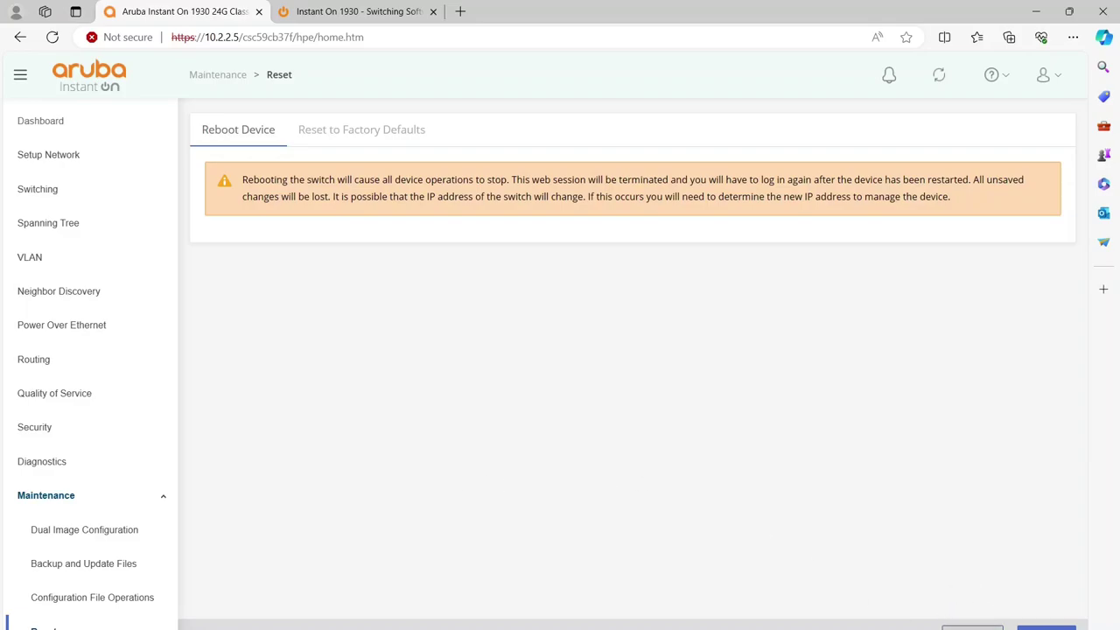
{"action": "left_click", "coordinate": [1046, 628]}
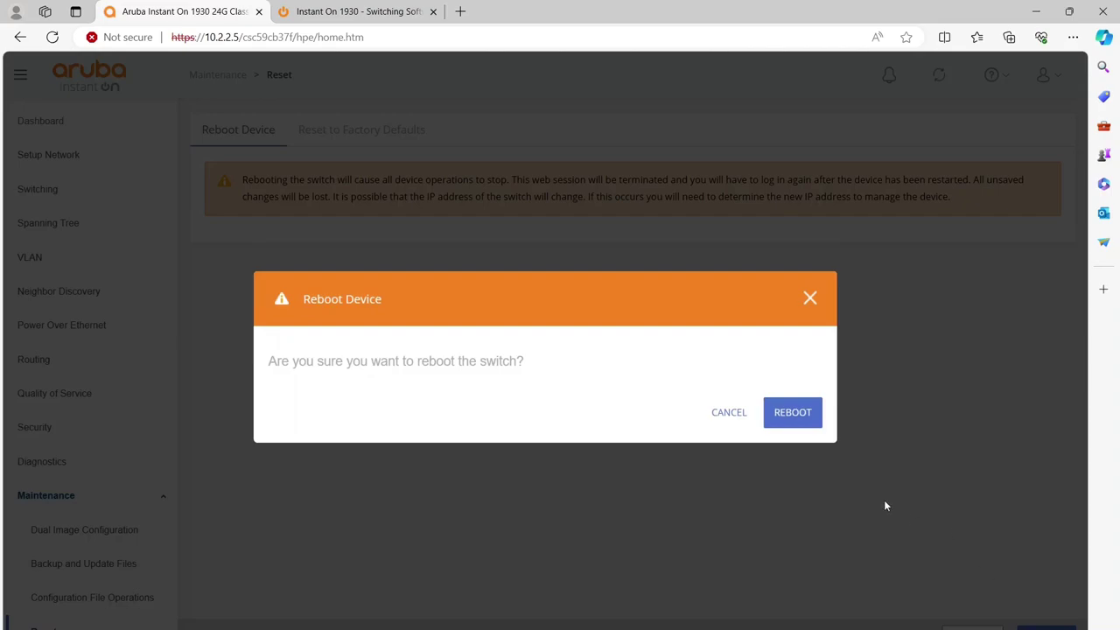
{"action": "left_click", "coordinate": [787, 423]}
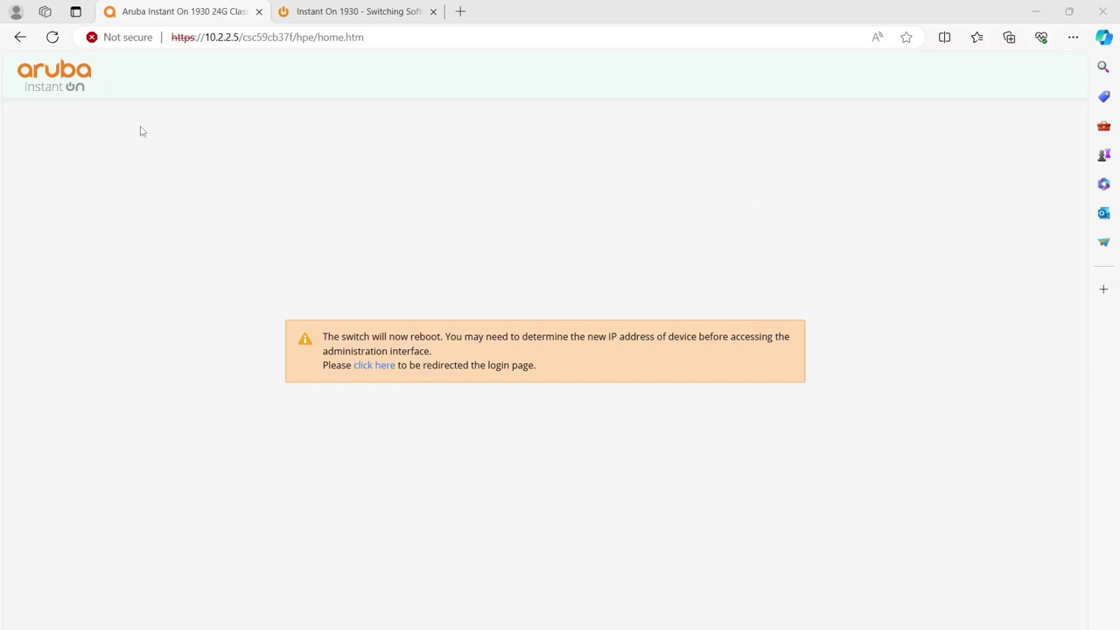
Step: Reload, bypass the certificate warning for 10.2.2.5, and log in with the administrator username and password
{"action": "left_click", "coordinate": [55, 44]}
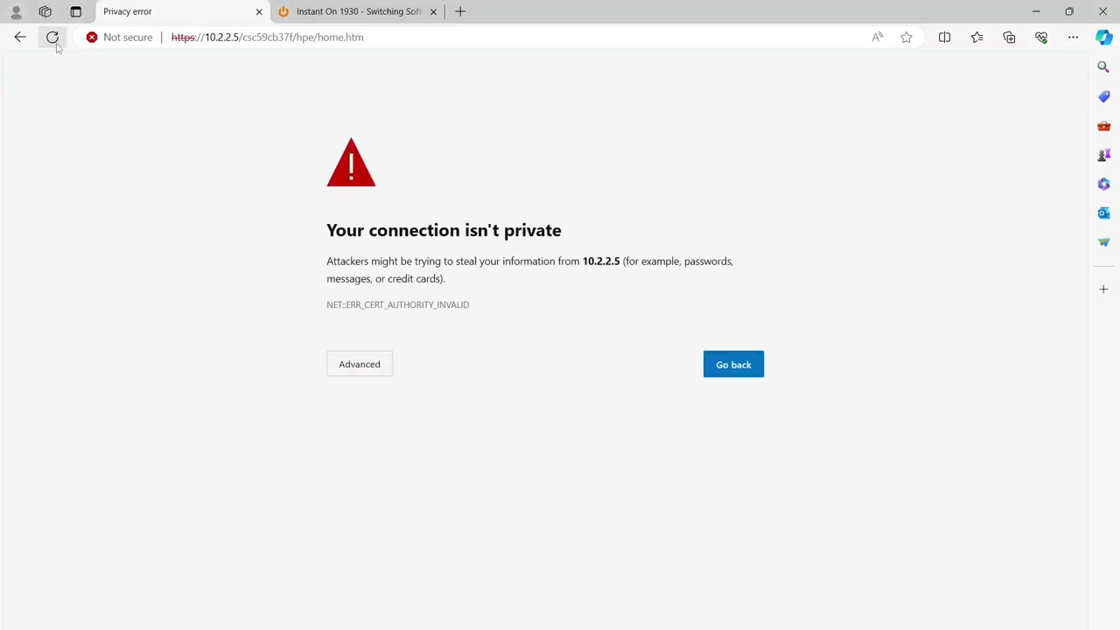
{"action": "left_click", "coordinate": [362, 366]}
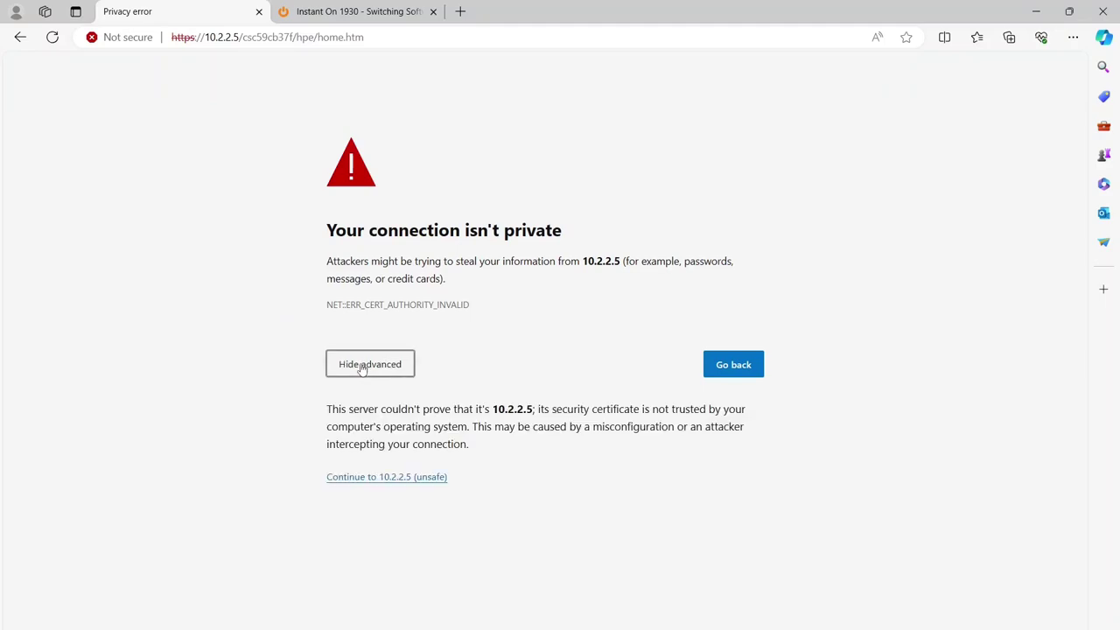
{"action": "left_click", "coordinate": [406, 482]}
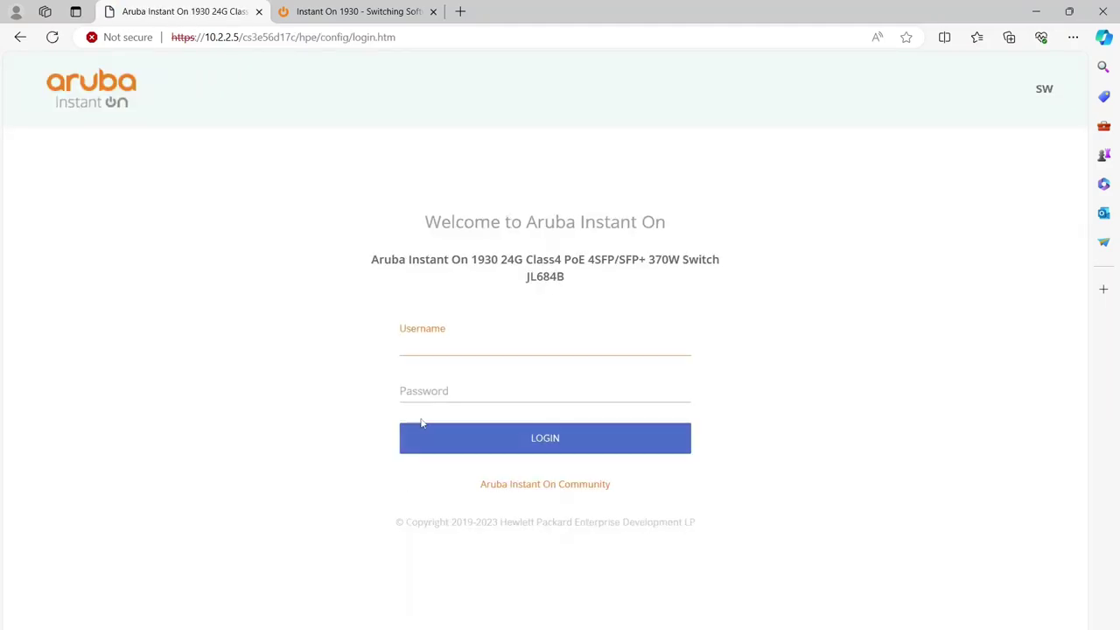
{"action": "type", "text": "admin"}
{"action": "left_click", "coordinate": [433, 396]}
{"action": "type", "text": "•"}
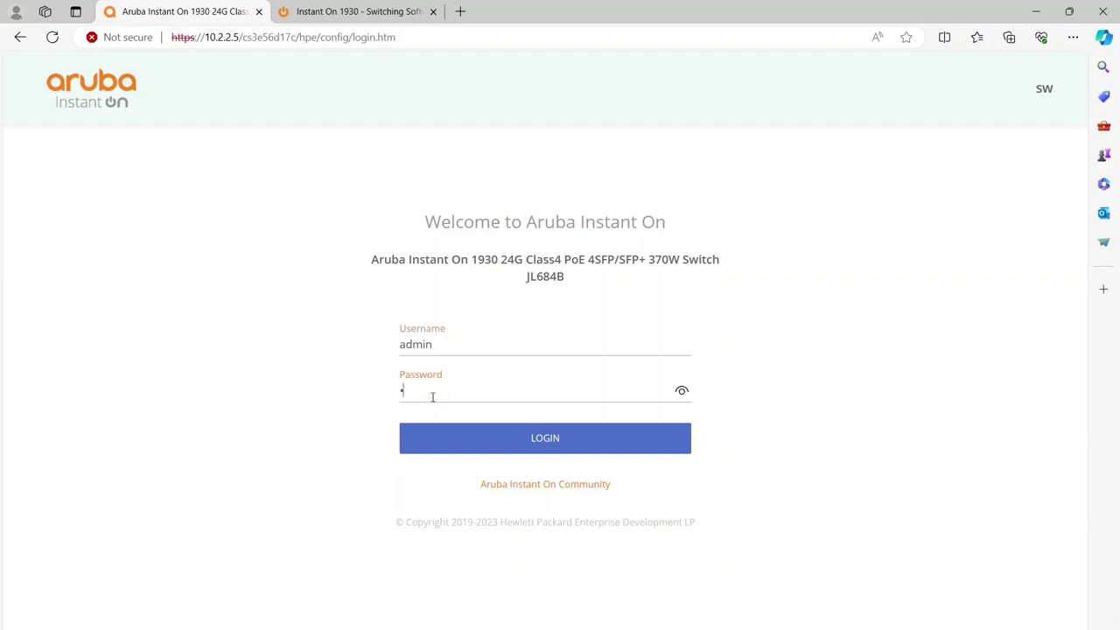
{"action": "type", "text": "•••••••"}
{"action": "left_click", "coordinate": [530, 440]}
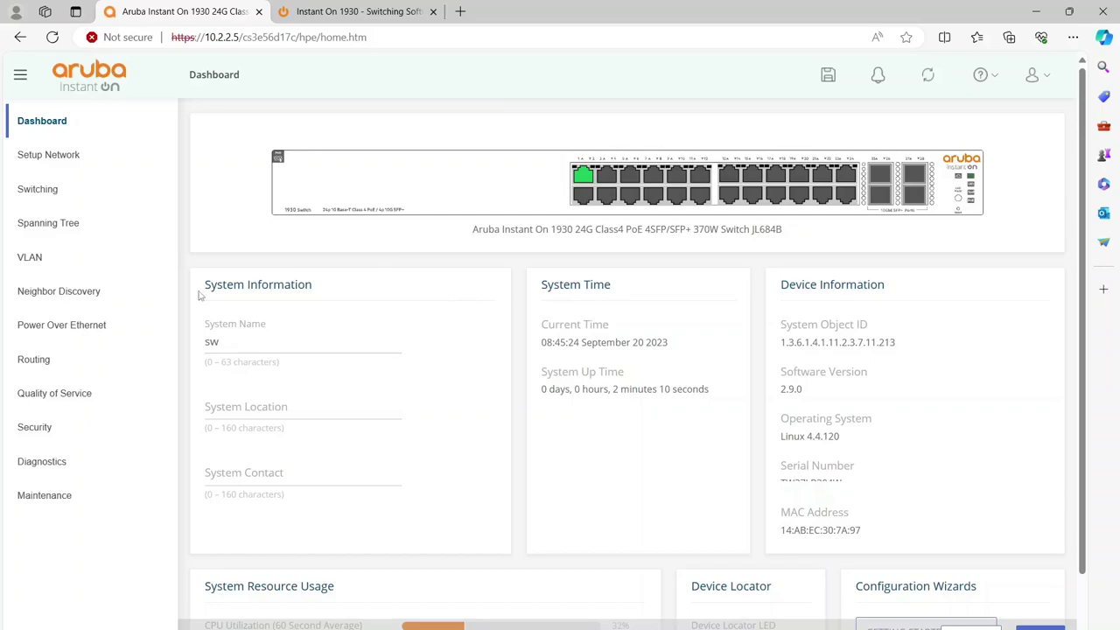
Step: Verify on Dual Image Configuration that 2.9.0 is the active image and 2.8.0 the backup
{"action": "left_click", "coordinate": [117, 505]}
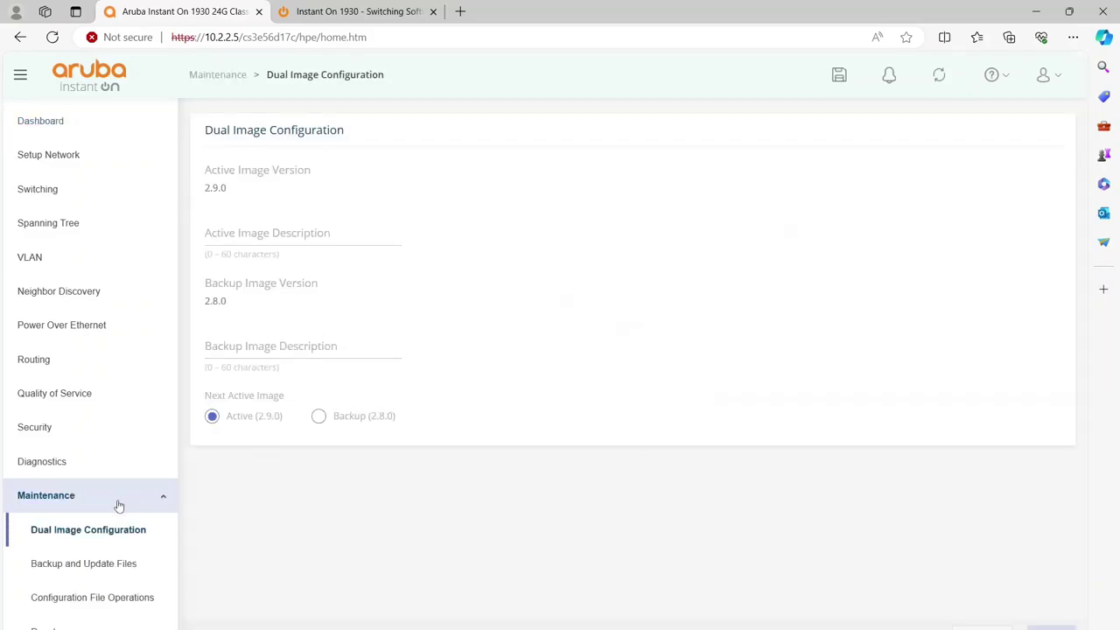